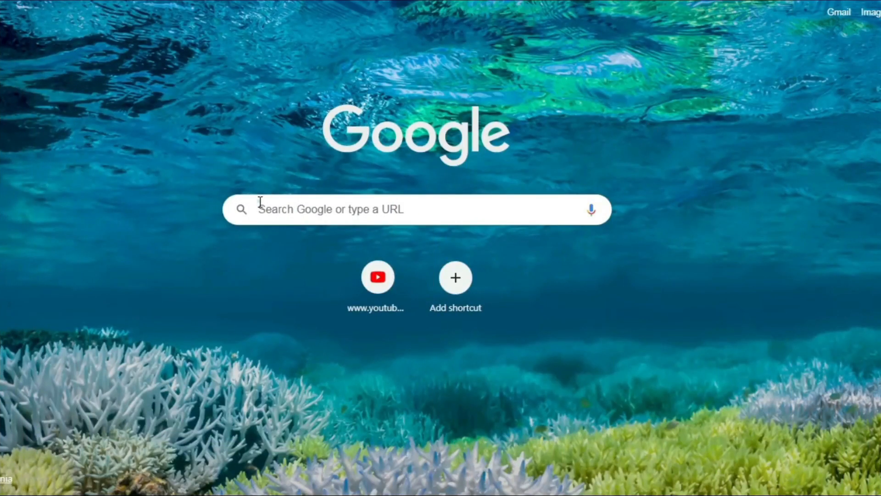
Go to nrega.nic.in and switch the home page to the alternate site version.
left_click(259, 201)
type("nrega.nic.in")
key("Return")
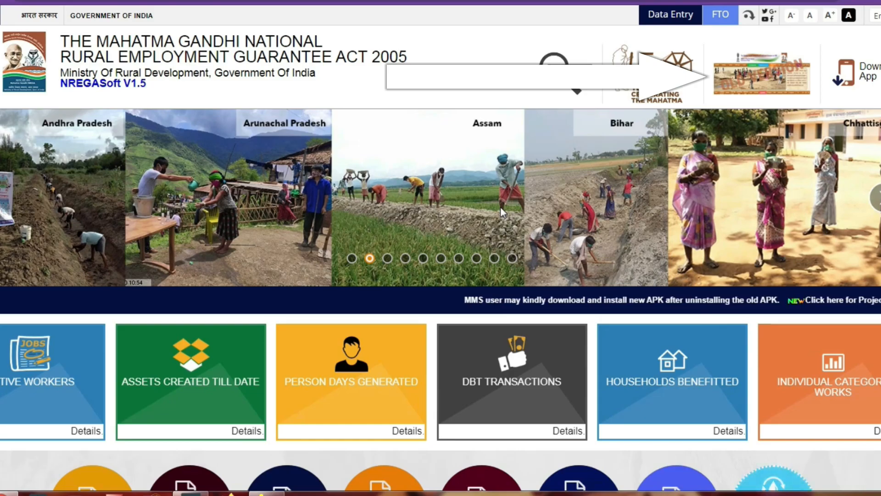
left_click(755, 81)
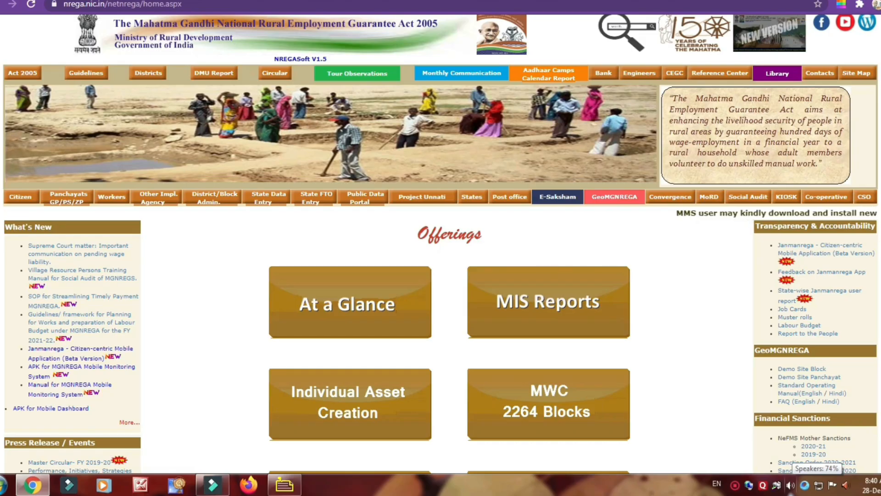
Open the Gram Panchayats data entry login for the state of Madhya Pradesh.
left_click(66, 202)
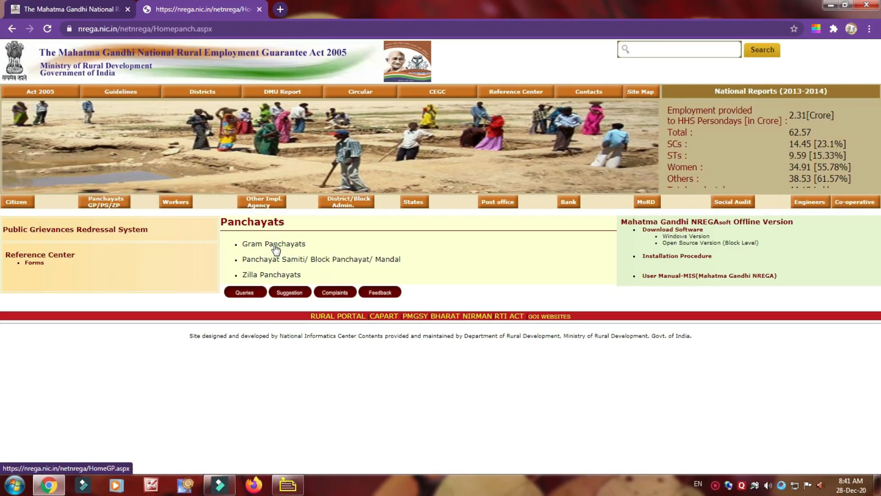
left_click(275, 248)
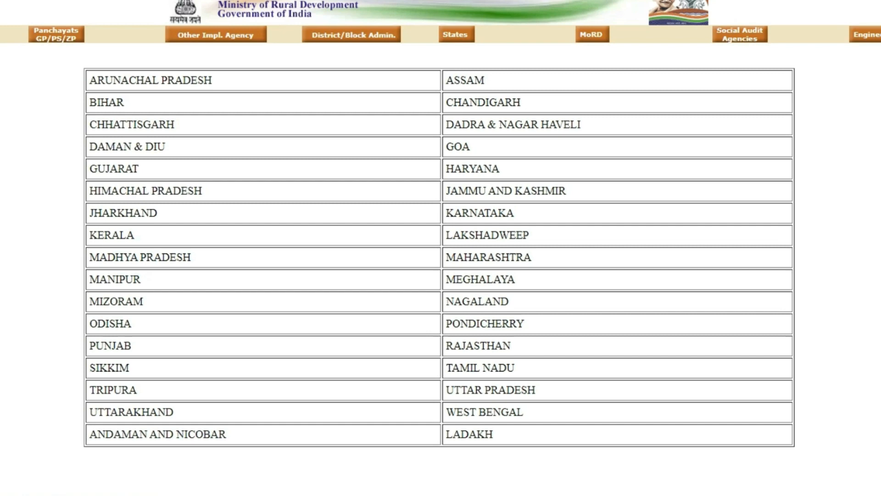
left_click(140, 257)
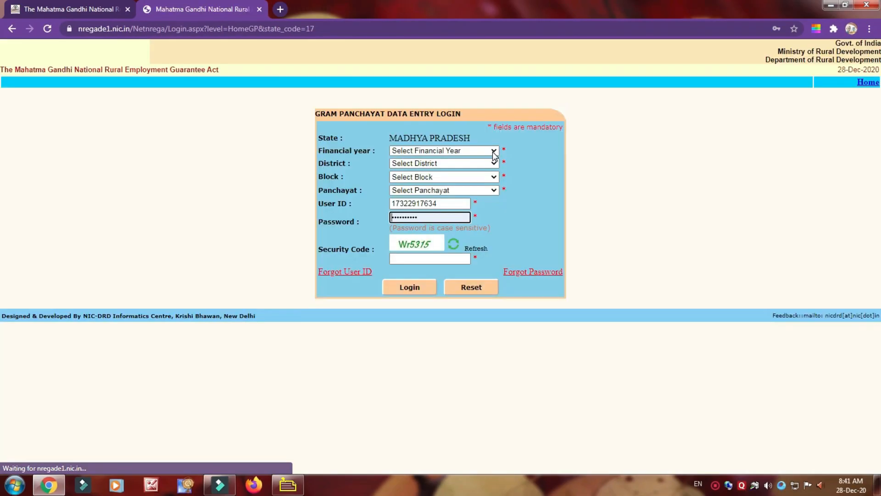
Choose 2020-2021 as the login's financial year and SHAJAPUR as the district.
left_click(493, 152)
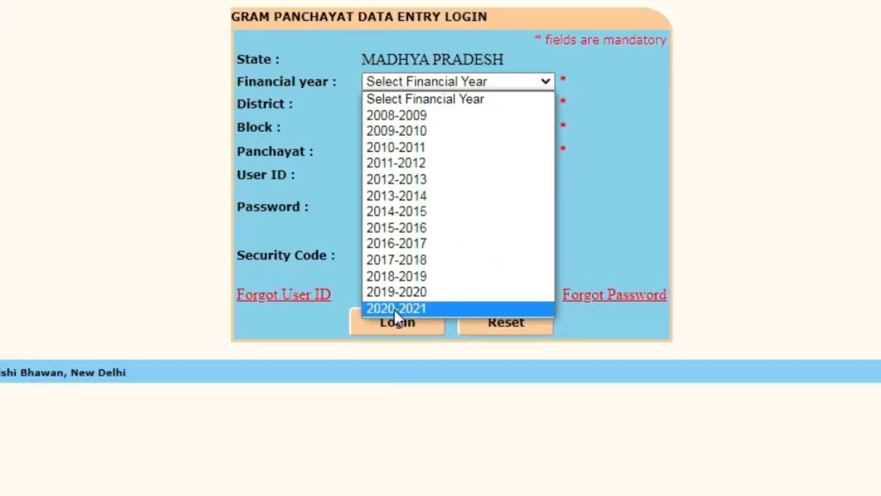
left_click(396, 308)
left_click(541, 103)
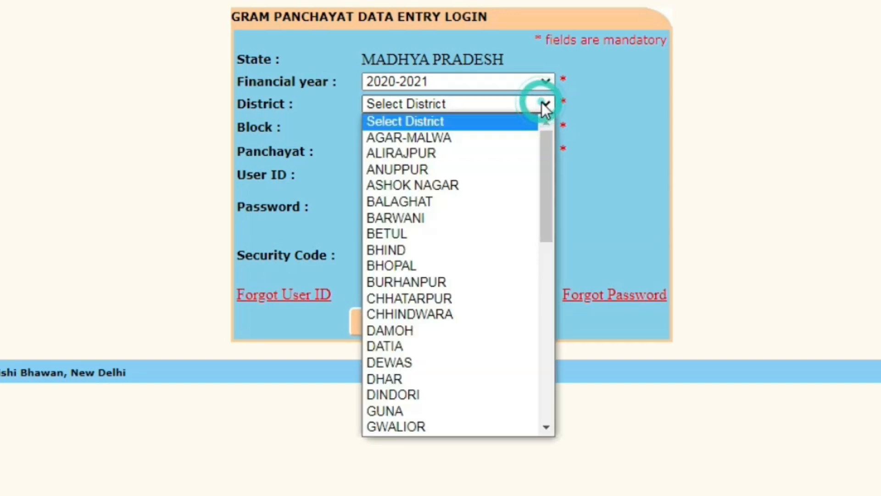
left_click(546, 428)
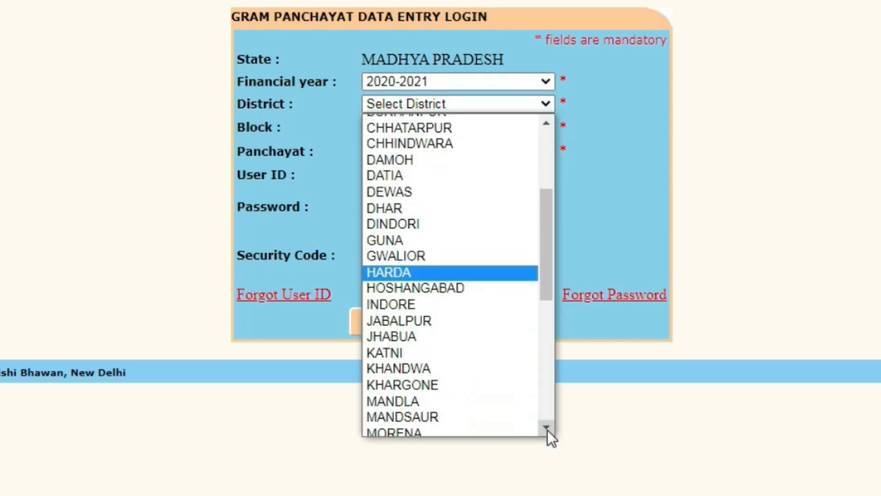
scroll(547, 430, "down", 5)
left_click(419, 390)
Choose SHAJAPUR as the block and SAPKHEDA as the panchayat for the login.
left_click(546, 128)
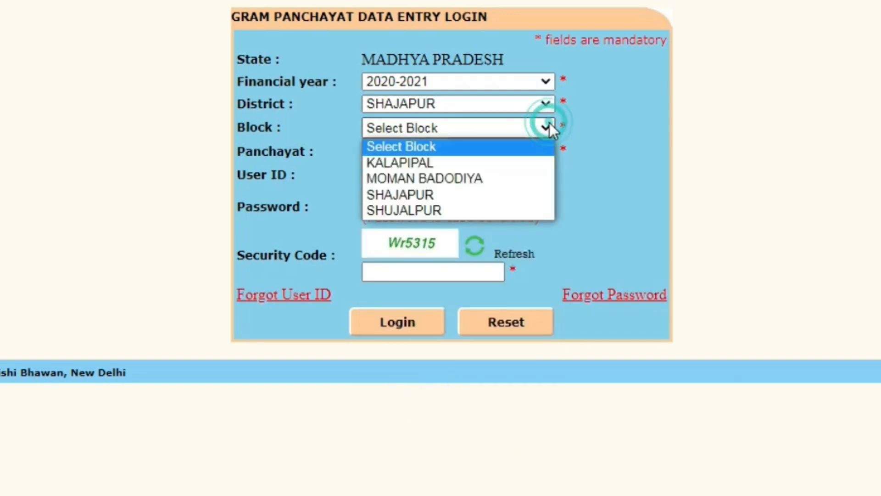
left_click(409, 194)
left_click(549, 153)
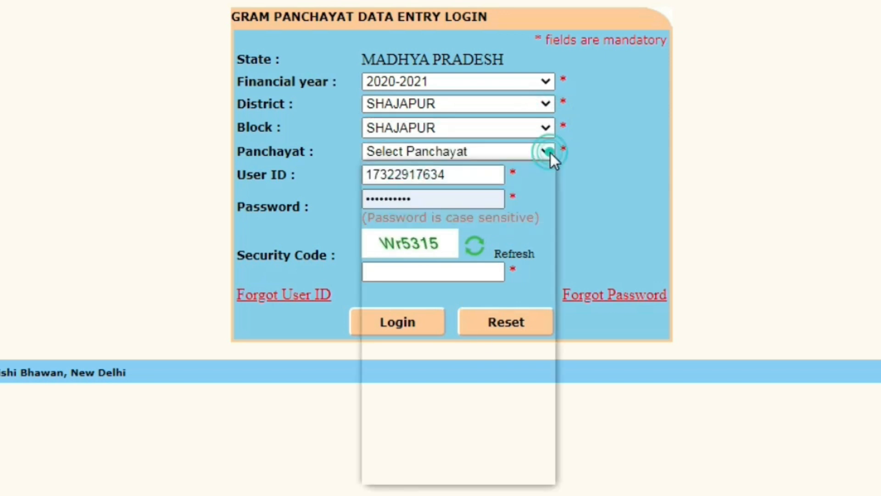
key("s")
left_click(546, 474)
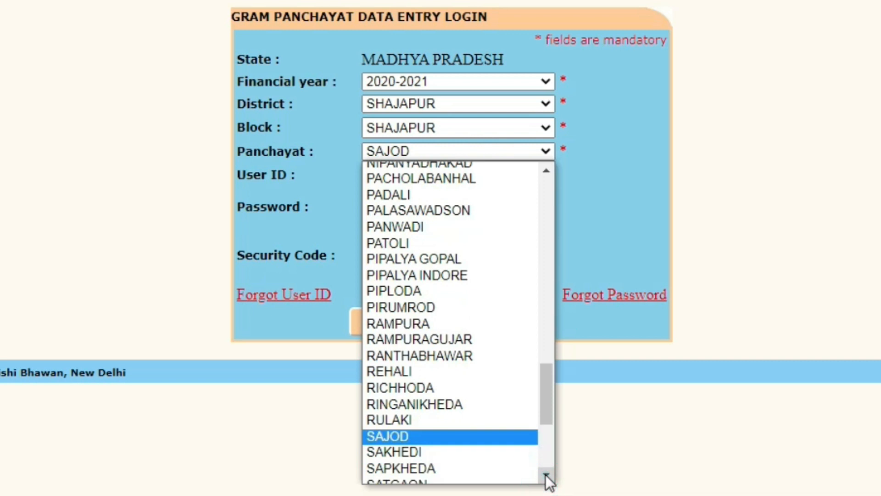
left_click(546, 474)
left_click(397, 428)
Enter the user ID, the account password and the displayed security code, and submit the login.
left_click(362, 176)
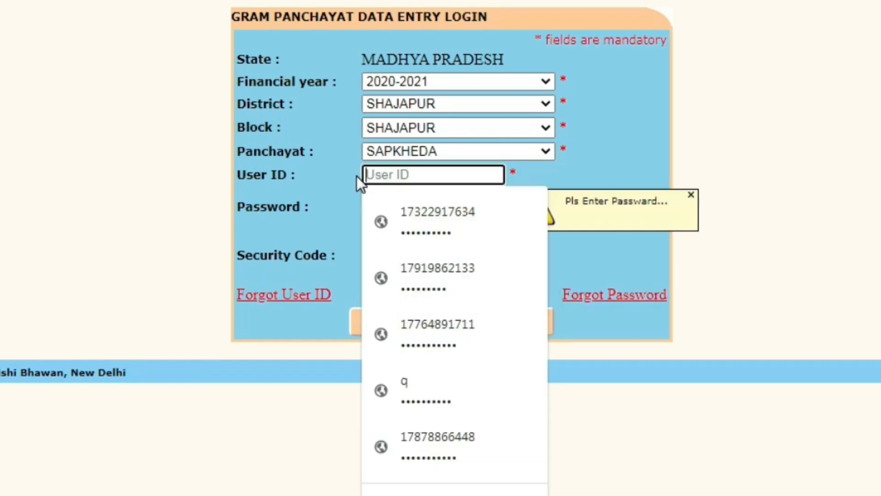
left_click(379, 202)
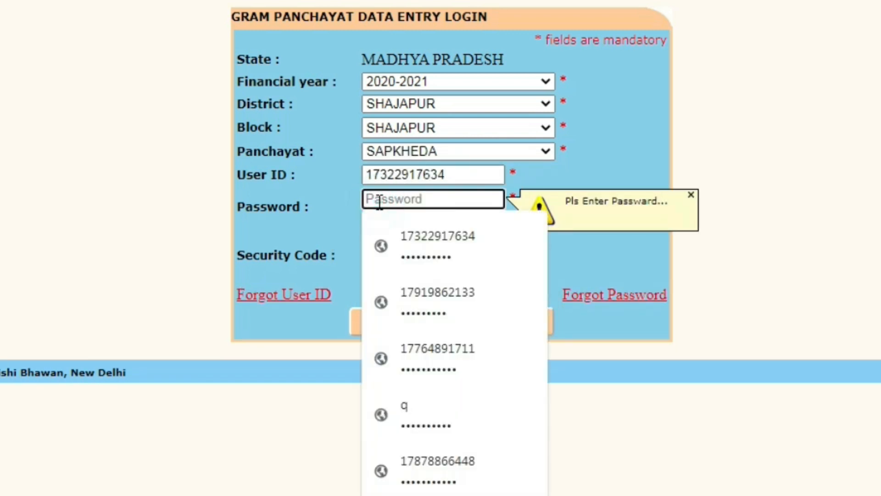
type("**********")
left_click(370, 272)
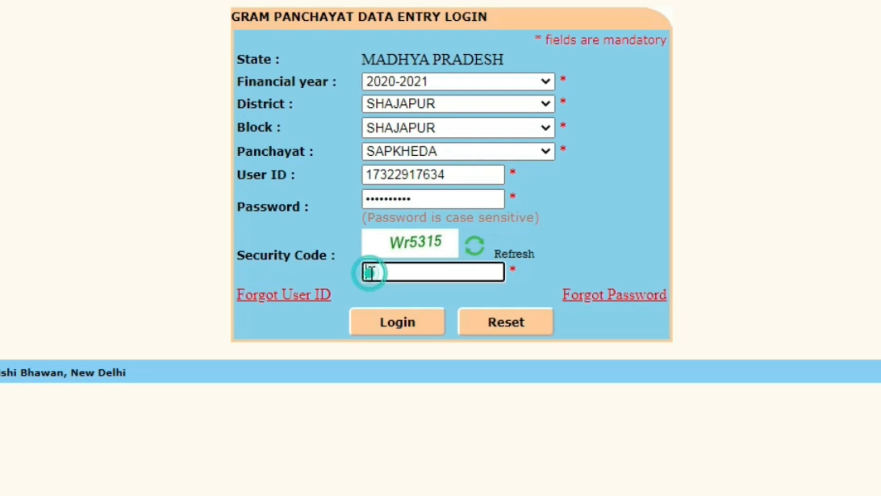
type("W")
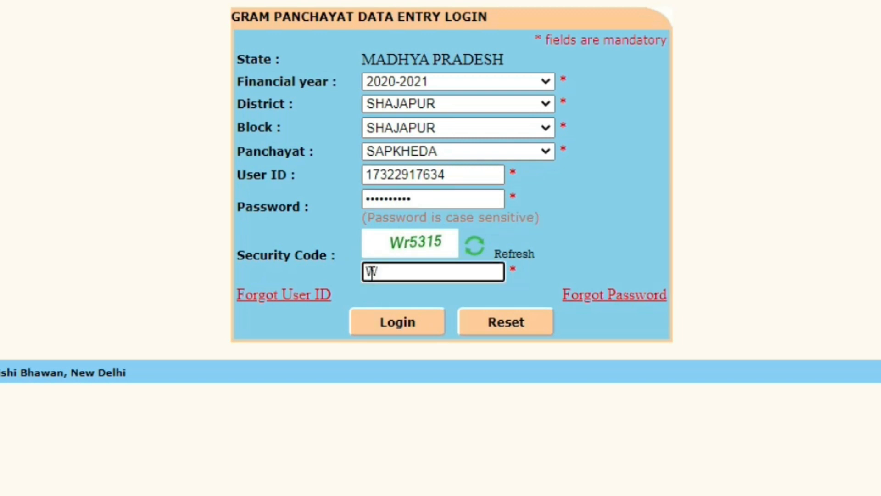
type("r5315")
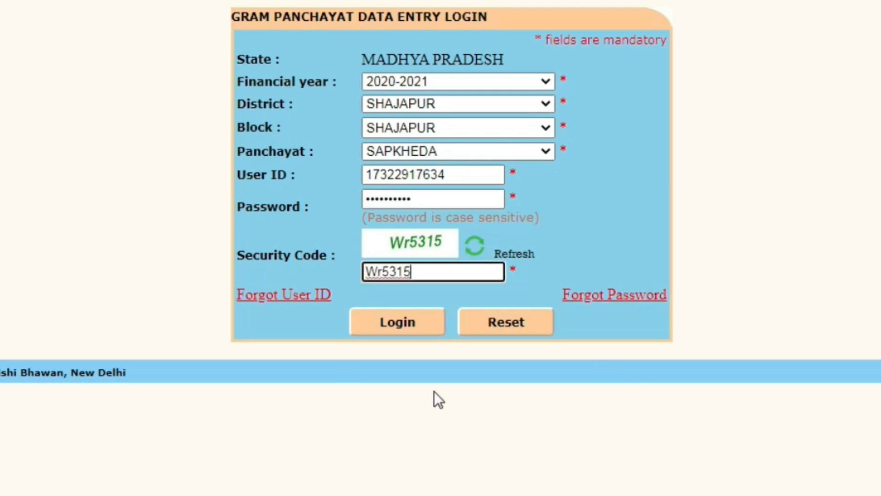
left_click(396, 323)
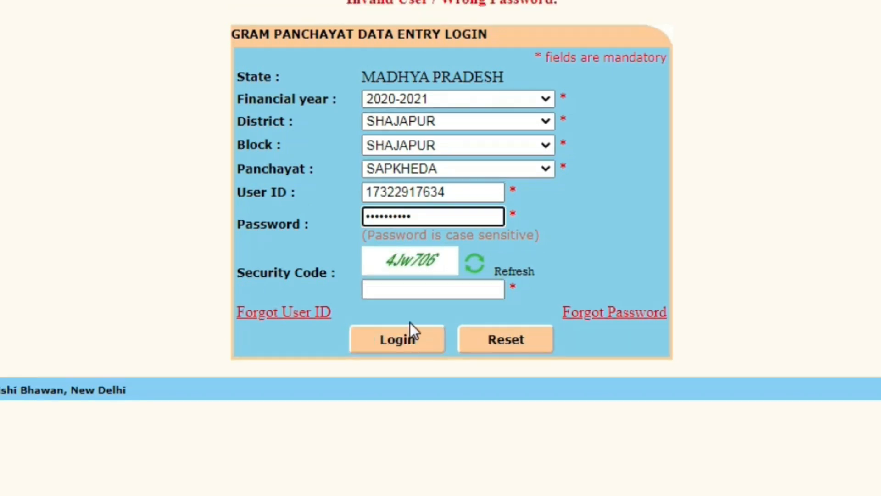
Enter the refreshed security code and submit the login again.
left_click(367, 287)
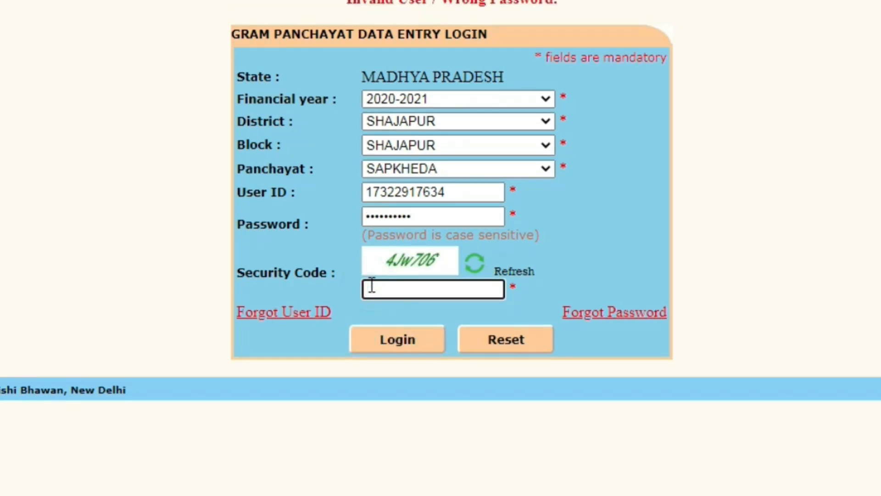
type("4Jw706")
left_click(407, 342)
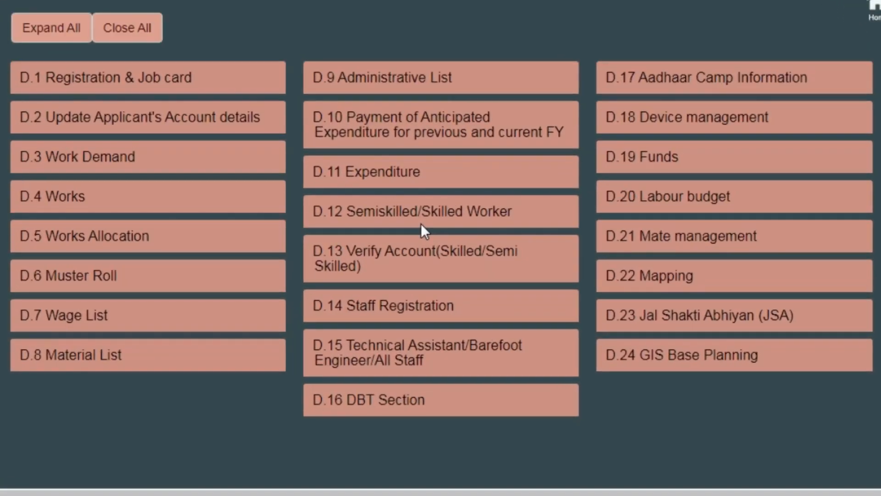
Open Work Projection under Labour budget for 2021-2022 and start an irrigation facility work entry for SC/ST/IAY/LR beneficiaries.
left_click(75, 197)
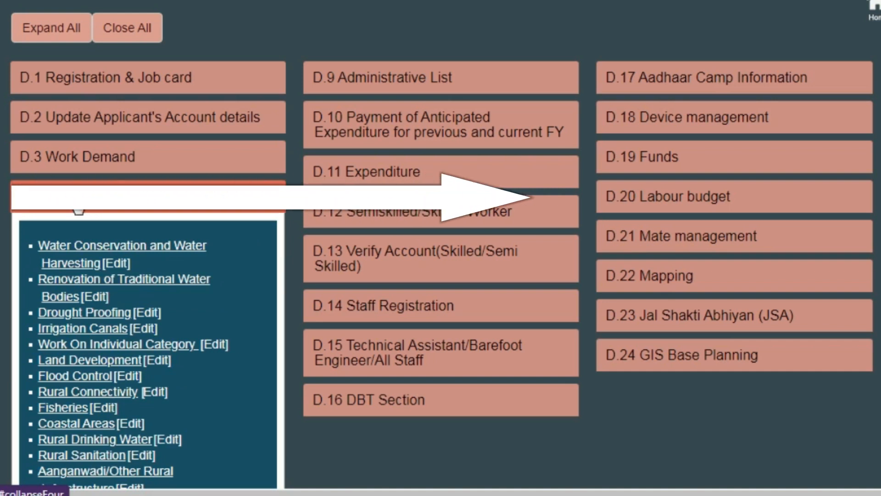
left_click(675, 202)
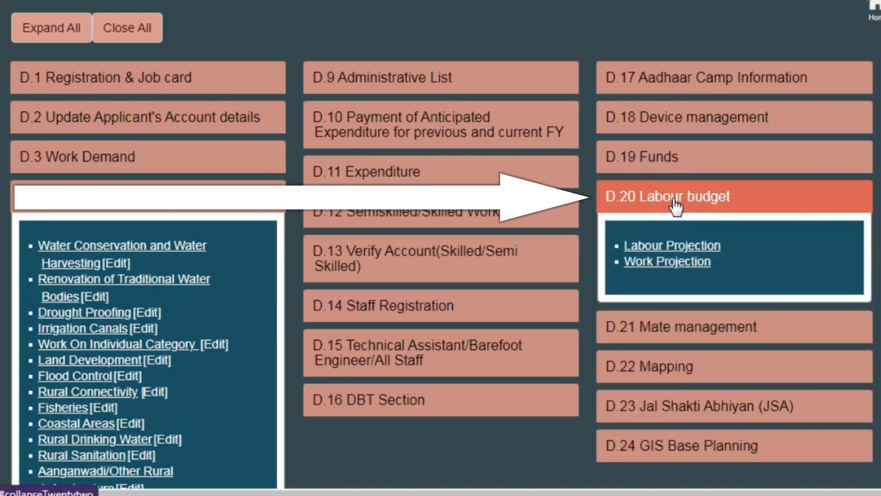
left_click(661, 260)
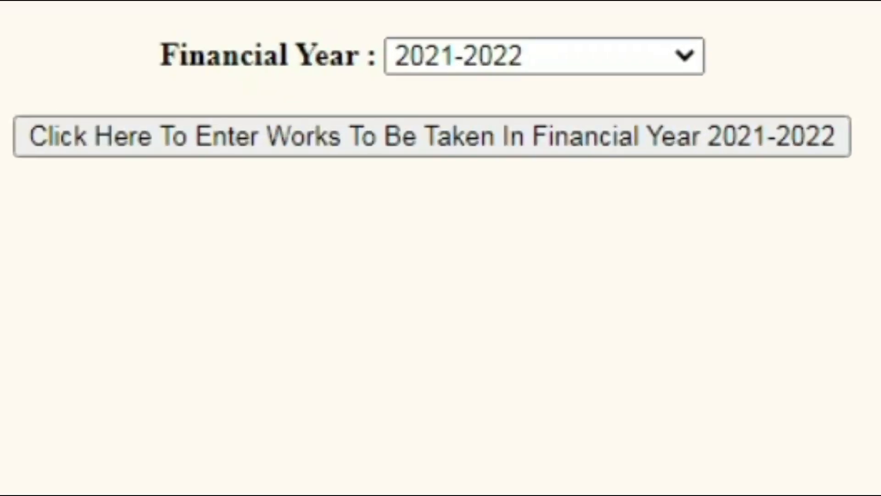
left_click(423, 134)
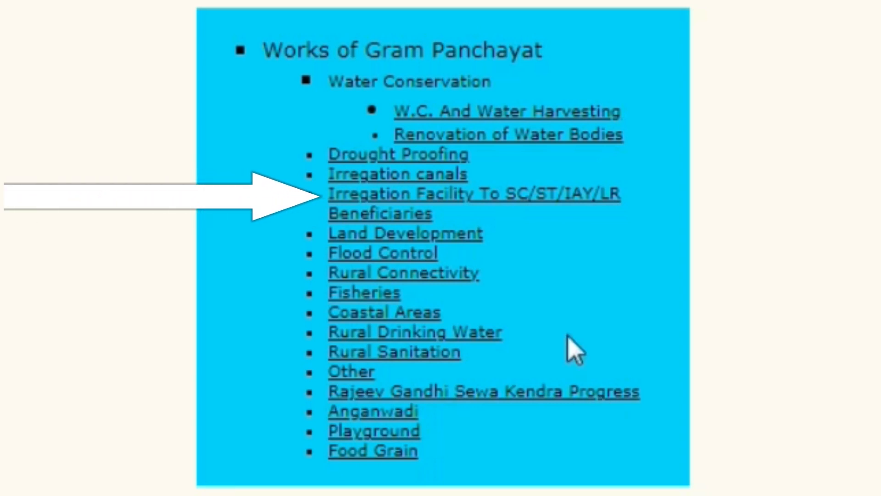
left_click(433, 191)
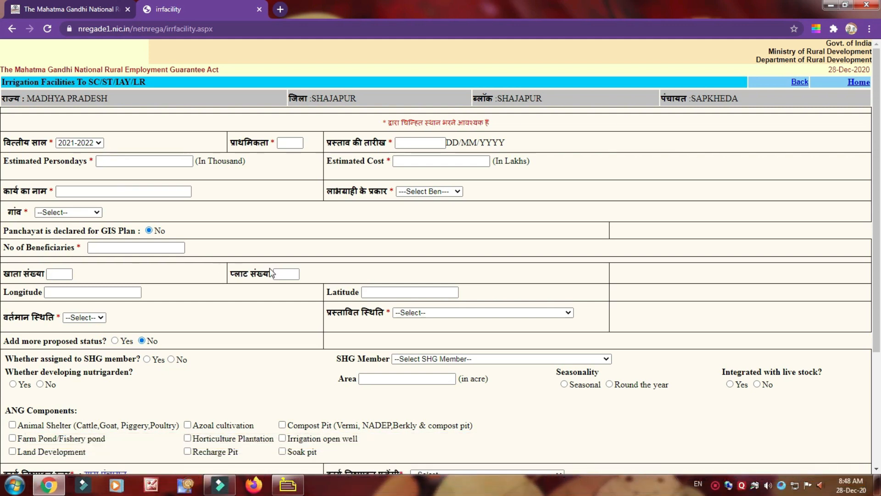
Set the work's priority to 201 and its proposal date to 12/10/2020.
left_click(282, 143)
left_click(281, 143)
type("201")
left_click(399, 143)
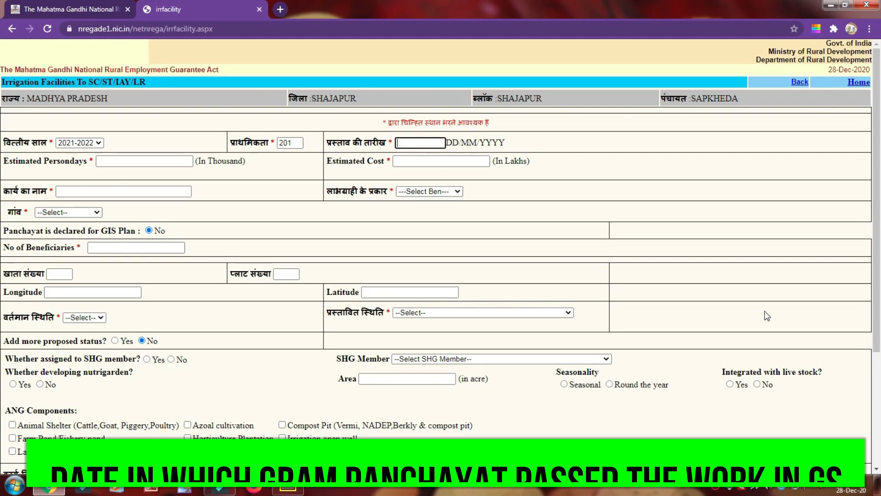
type("12/10/2020")
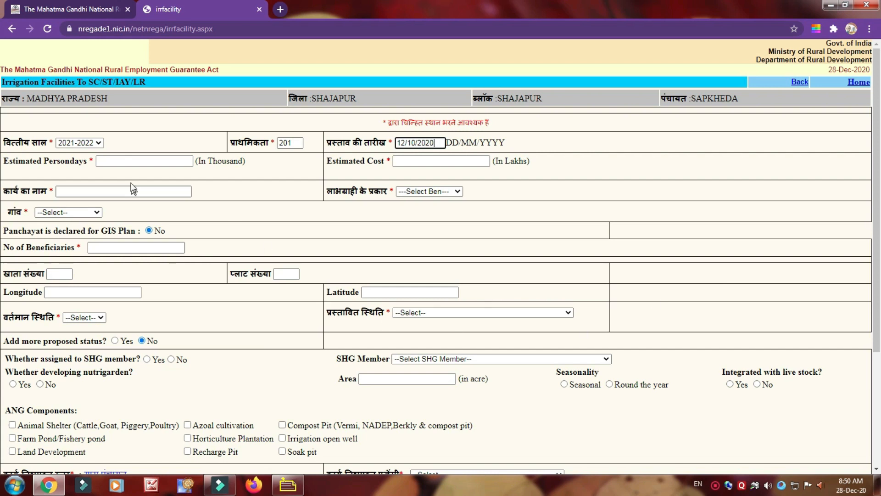
Set the estimated persondays to 0.30 thousand and the estimated cost to 0.998 lakhs.
left_click(101, 163)
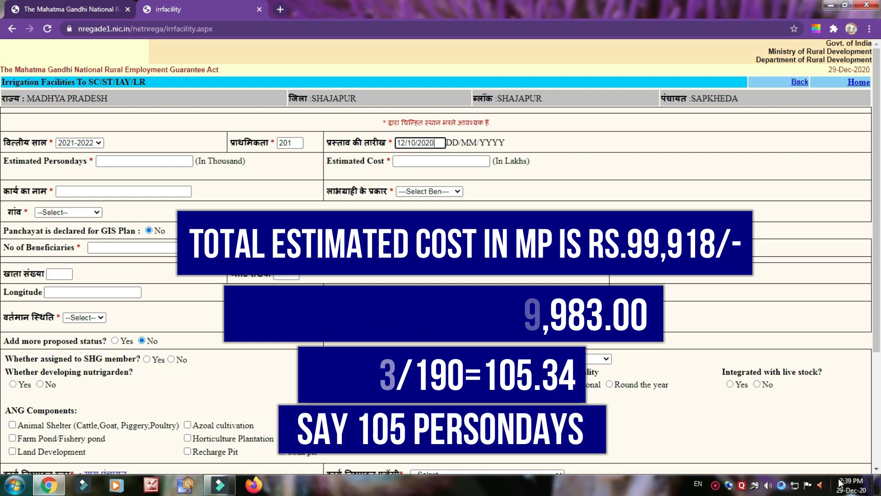
left_click(98, 160)
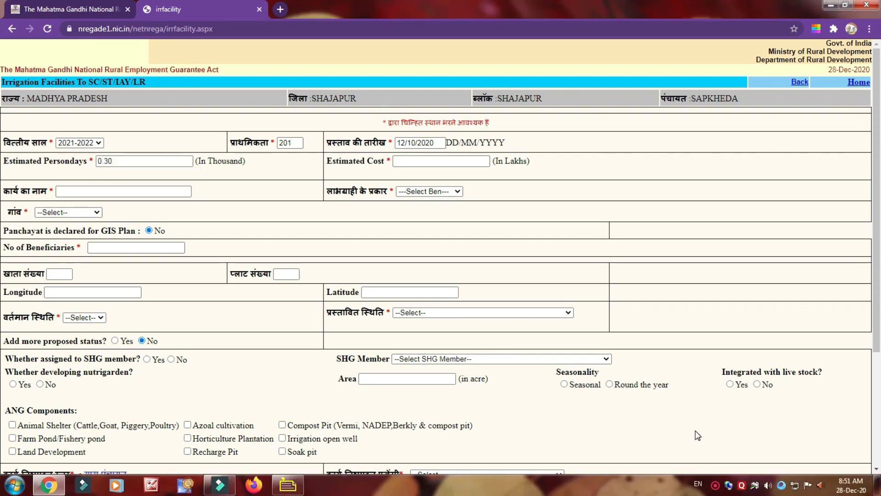
left_click(401, 161)
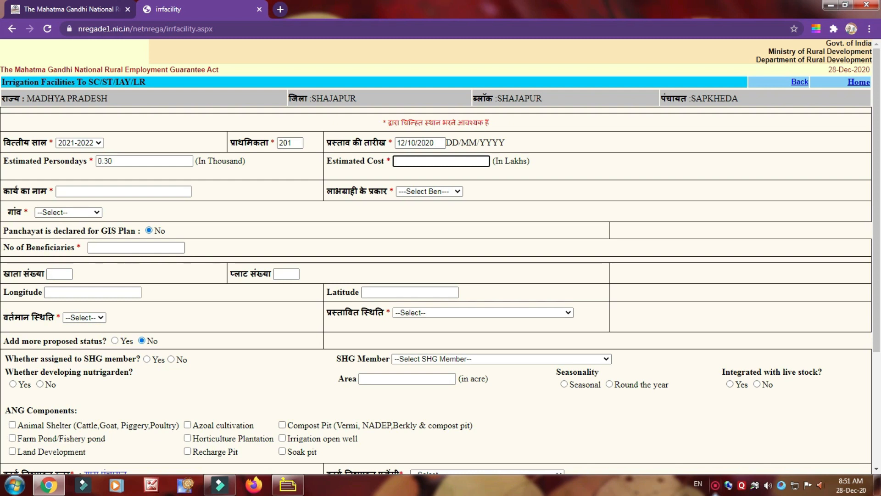
type("0.998")
Enter the work name as PASHUSHED followed by the beneficiary's full name.
key("Tab")
type("PASHUSH")
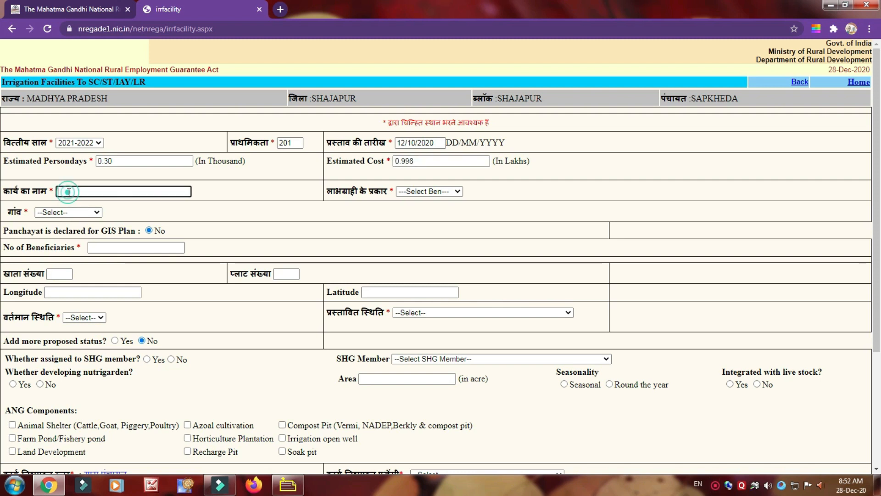
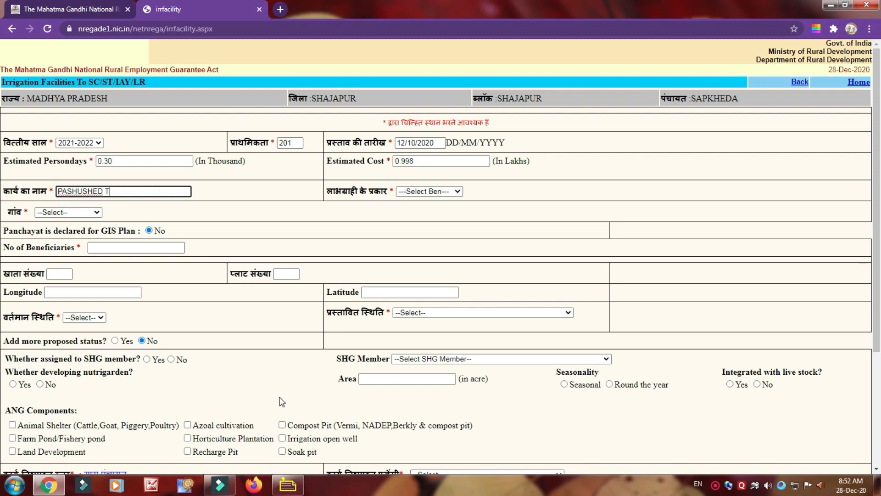
Set the beneficiary type to Marginal Farmer and the village to SAPKHEDA.
left_click(458, 192)
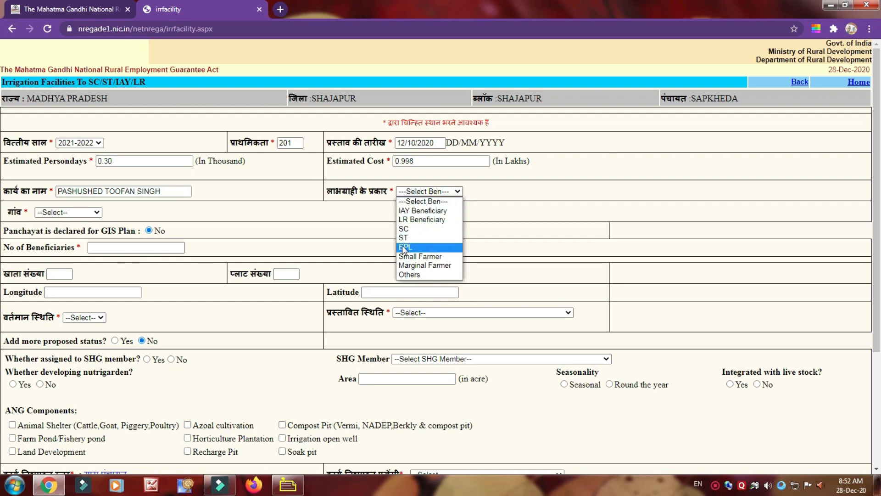
left_click(423, 270)
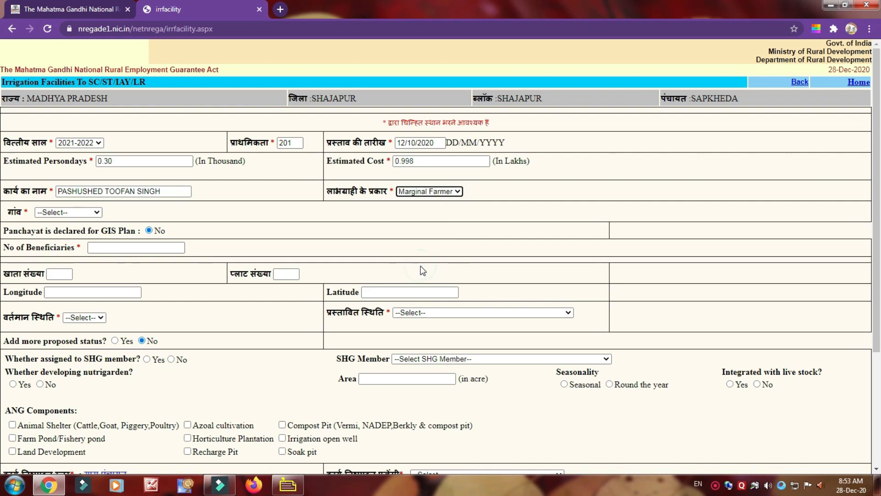
left_click(98, 213)
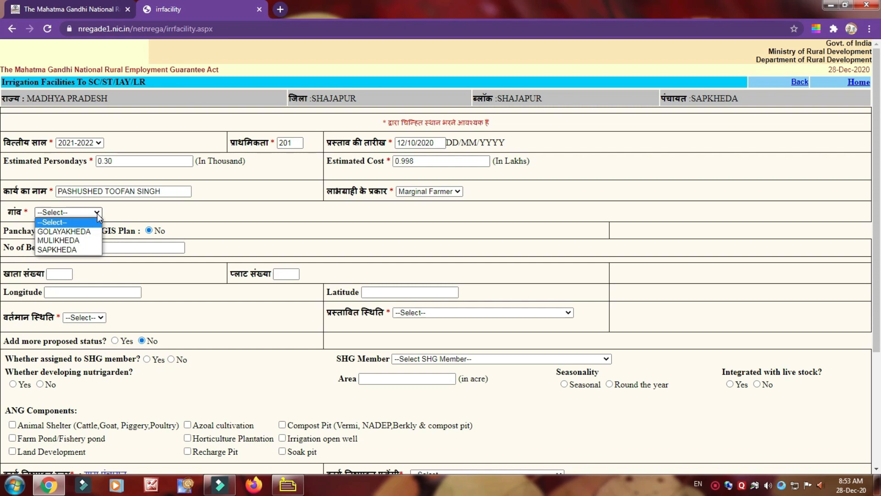
left_click(59, 250)
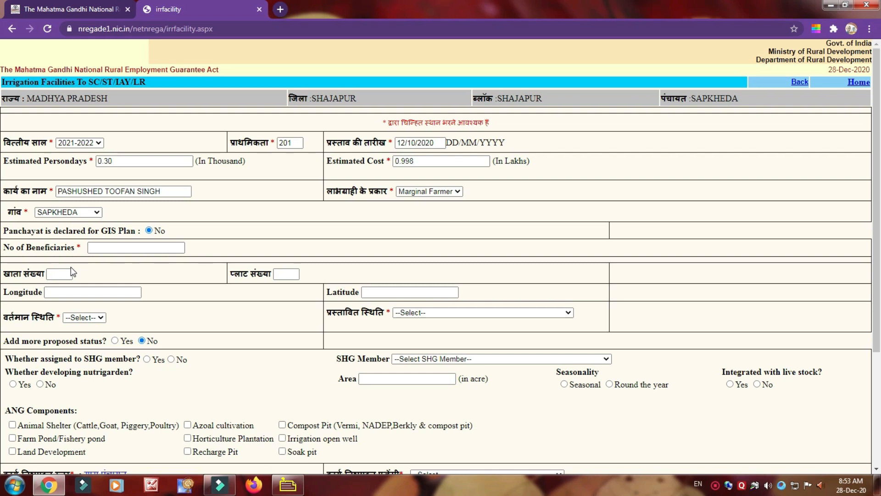
Set the number of beneficiaries to 1 and select the beneficiary's job card number.
left_click(91, 247)
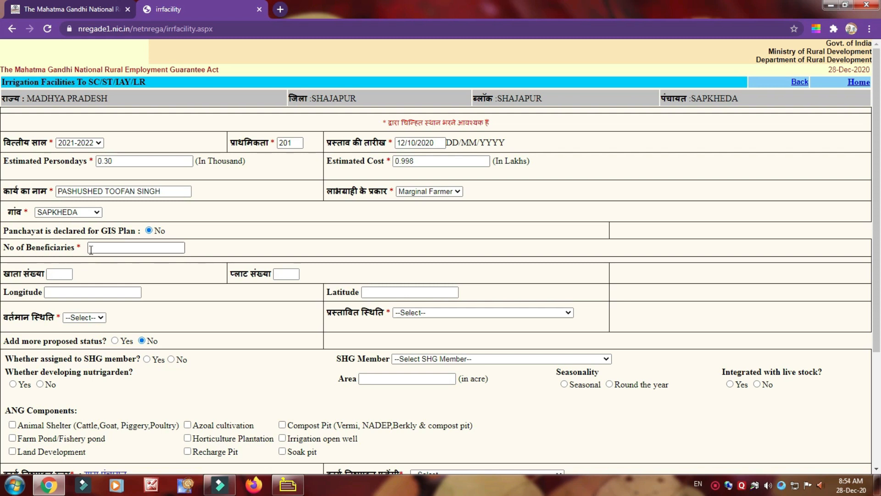
type("1")
left_click(233, 304)
left_click(245, 290)
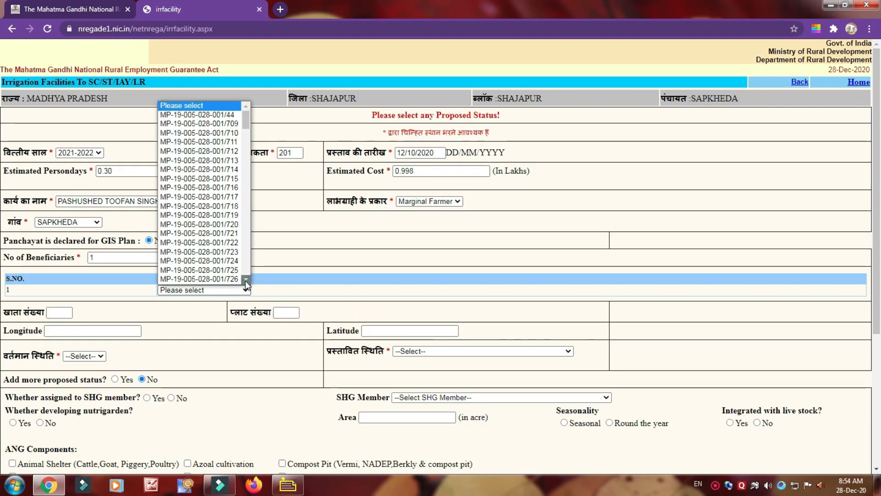
left_click(245, 280)
left_click_drag(245, 281, 245, 280)
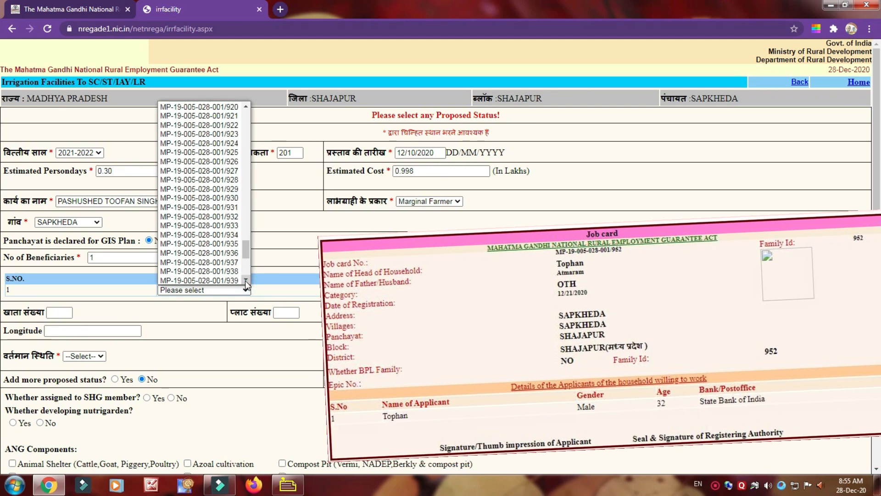
left_click(200, 234)
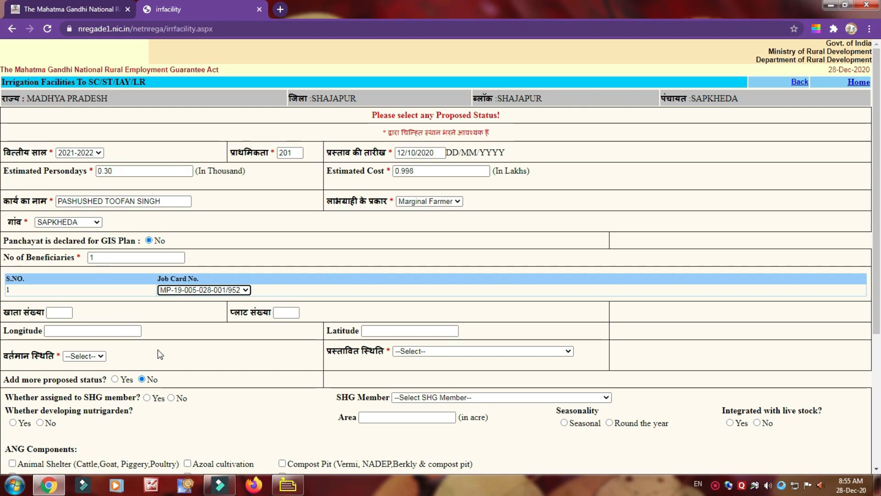
Set the current status to Not Exist and the proposed status to Construction of Cattle Shelter for Individuals.
left_click(101, 357)
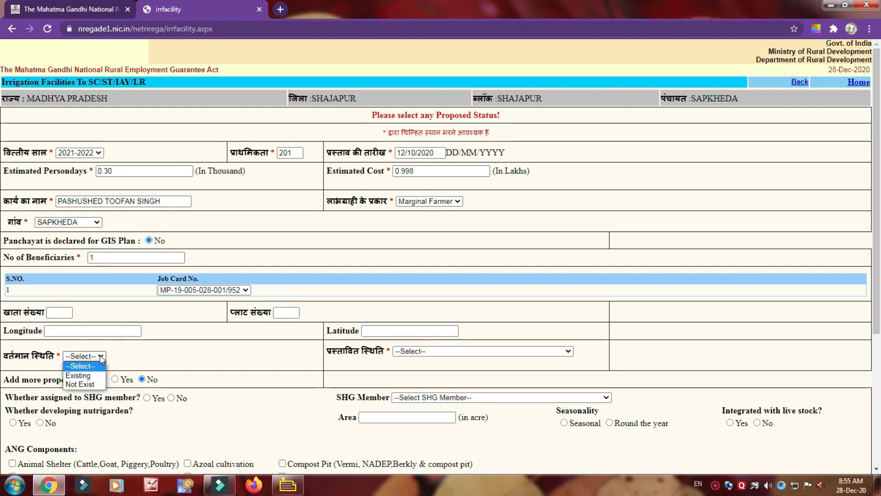
left_click(81, 385)
left_click(568, 351)
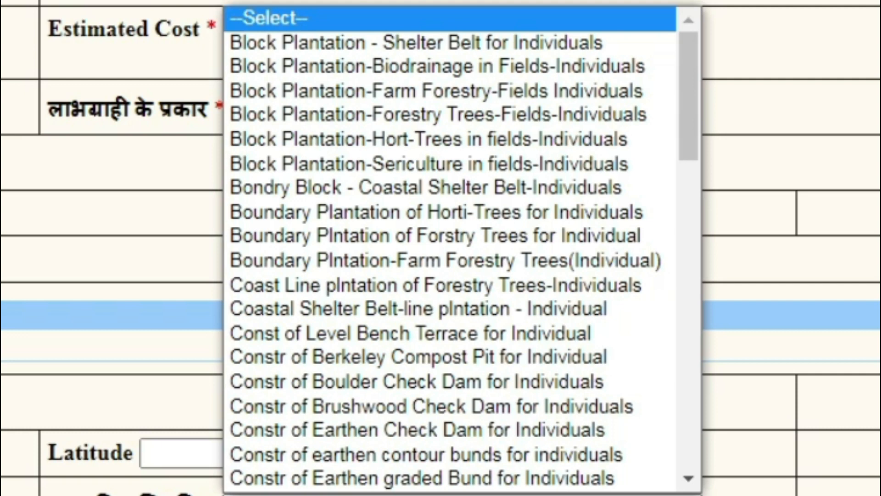
left_click(688, 479)
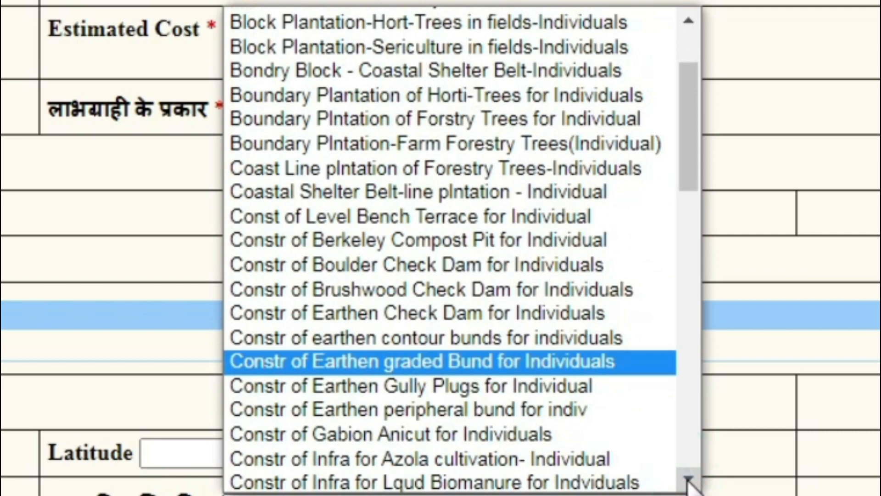
left_click(688, 478)
left_click(688, 478)
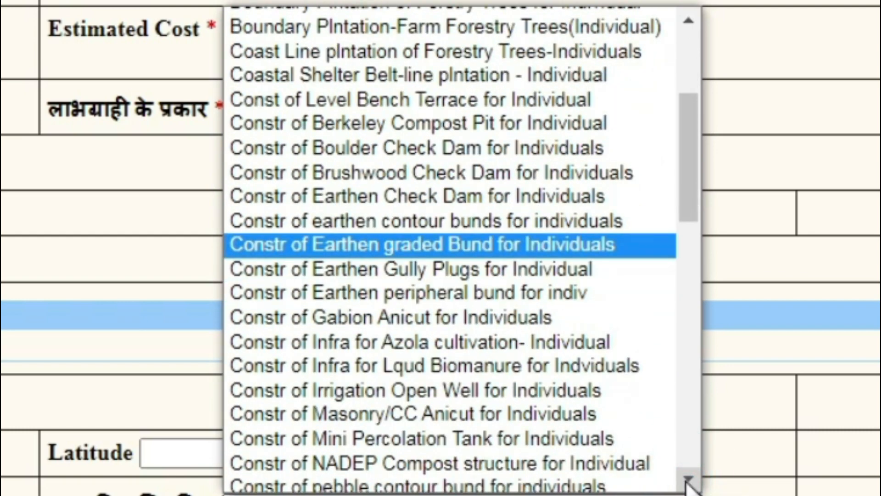
left_click(689, 478)
left_click(689, 479)
left_click(689, 479)
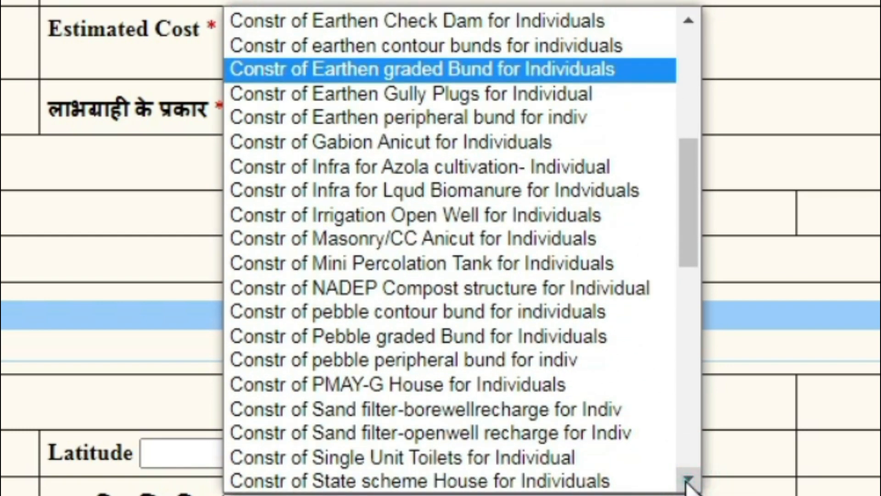
left_click(689, 479)
left_click(689, 478)
left_click(689, 478)
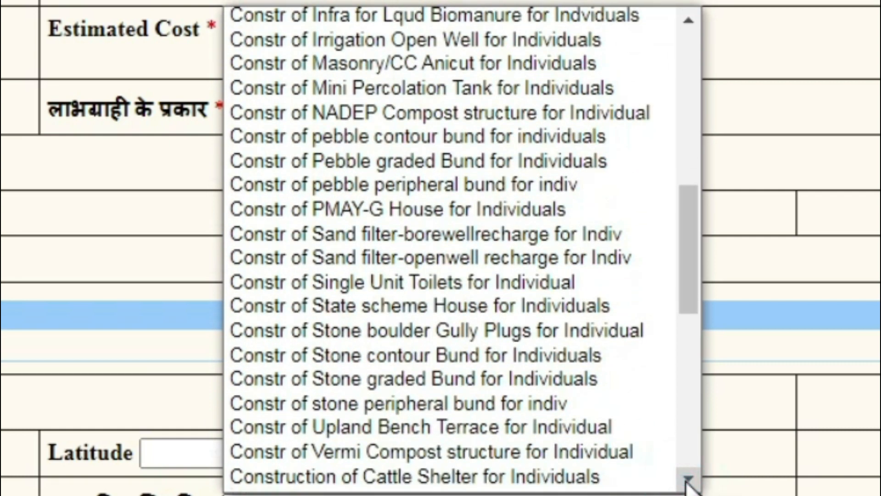
left_click(689, 479)
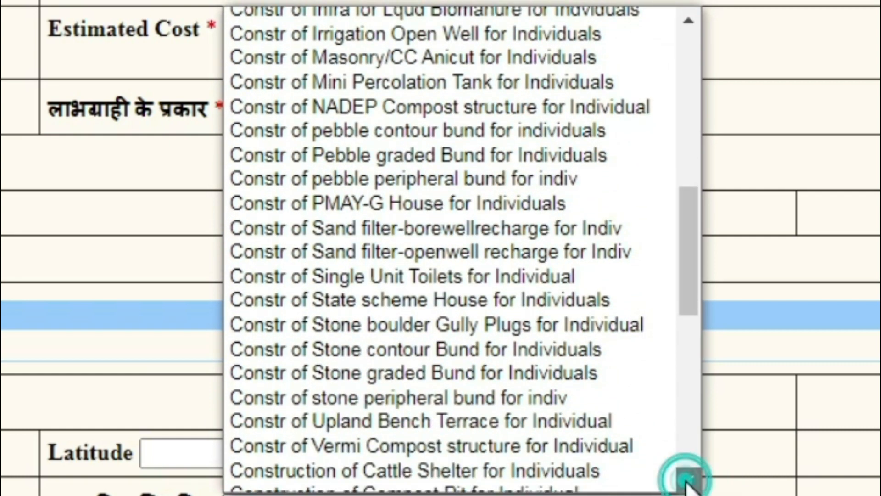
left_click(689, 479)
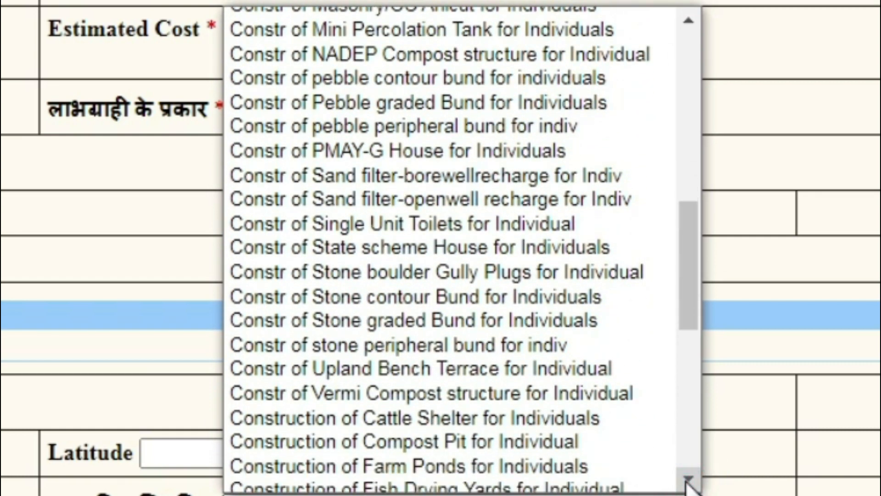
left_click(689, 479)
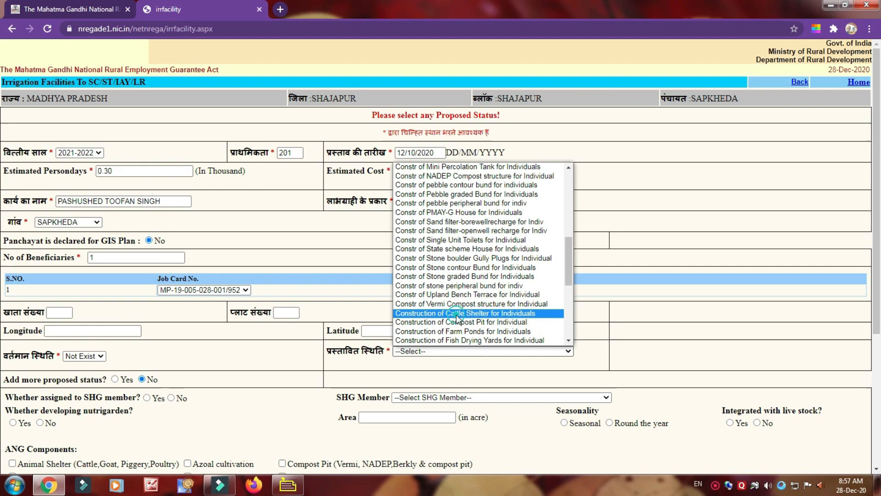
left_click(451, 321)
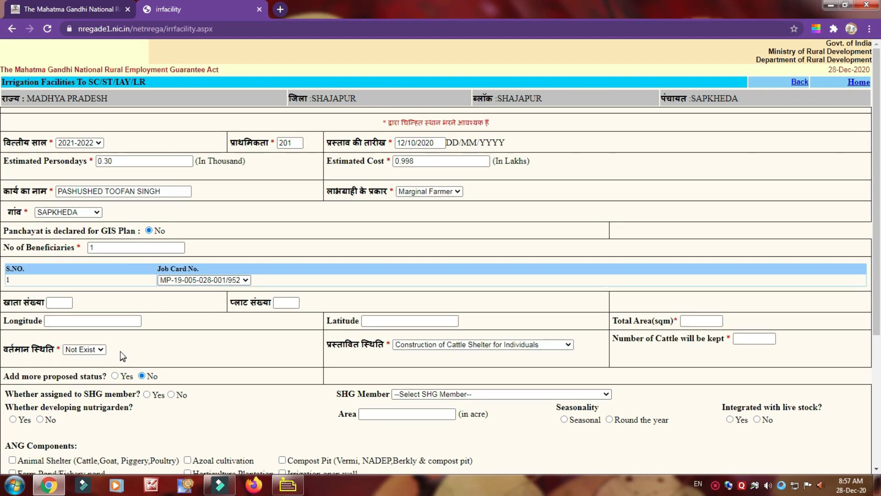
Mark the work as not assigned to an SHG member.
scroll(147, 356, "down", 2)
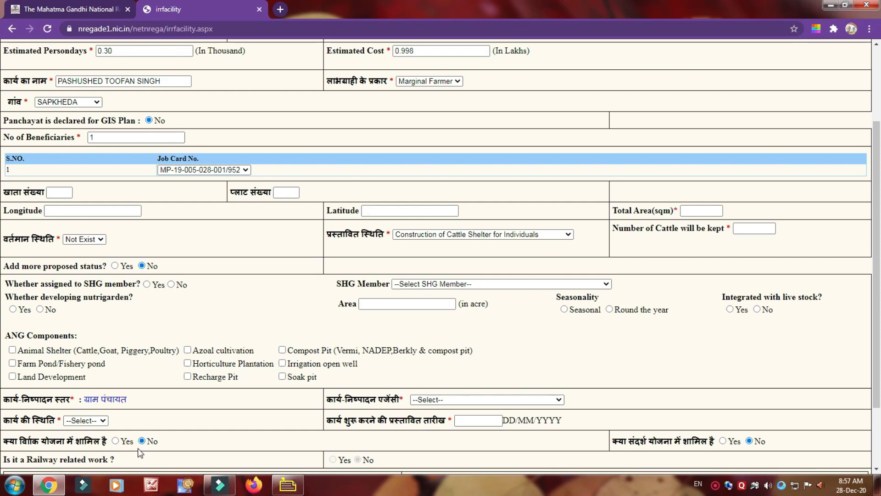
left_click(171, 284)
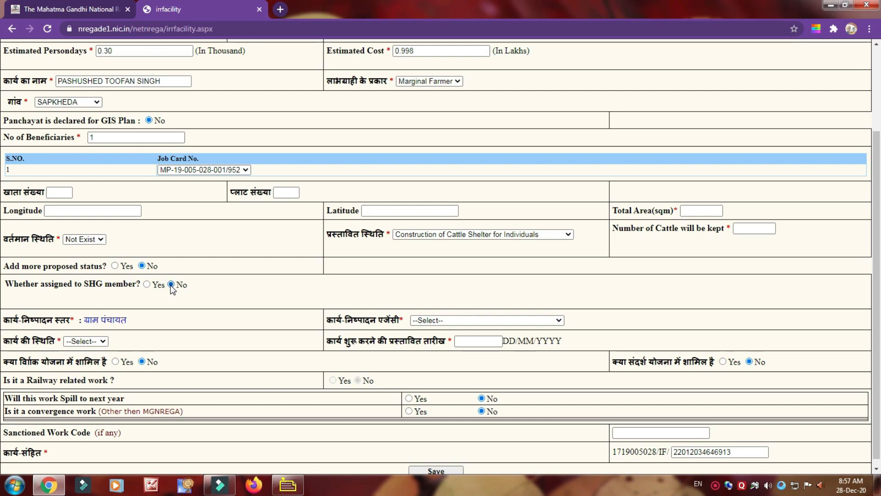
scroll(170, 287, "down", 1)
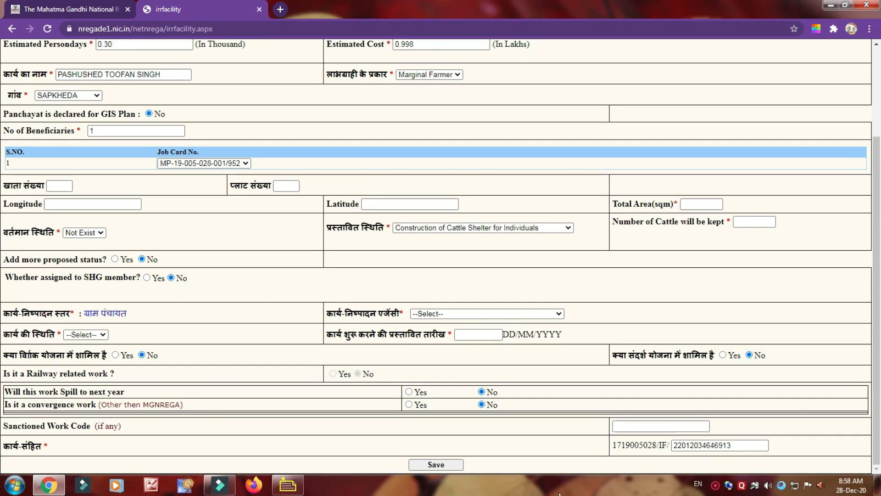
Set the executing agency to Gram Panchayat and the work status to New.
left_click(560, 316)
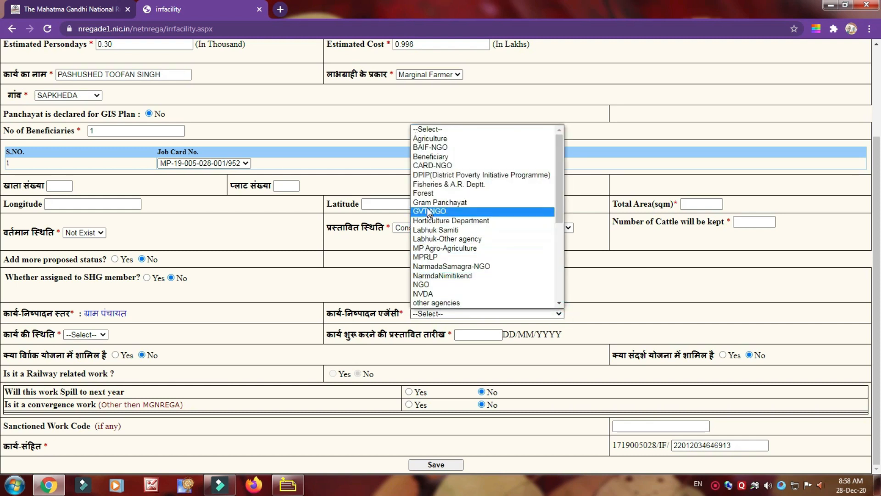
left_click(440, 202)
left_click(104, 334)
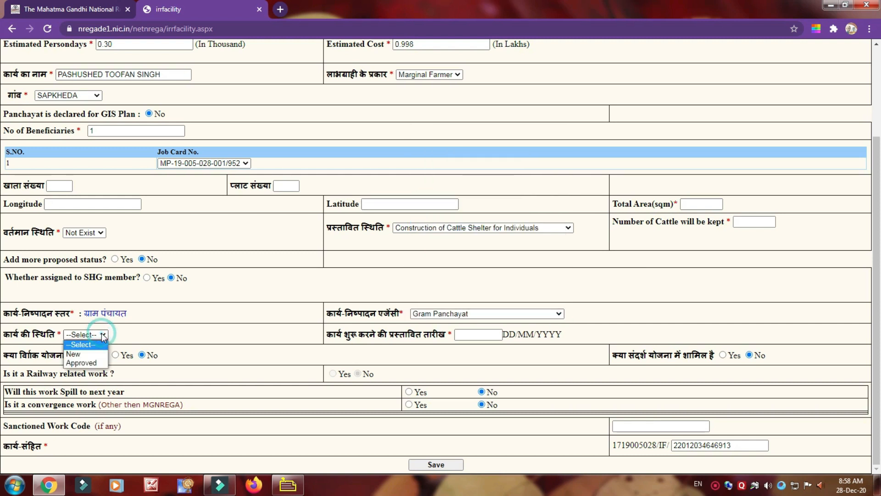
left_click(87, 356)
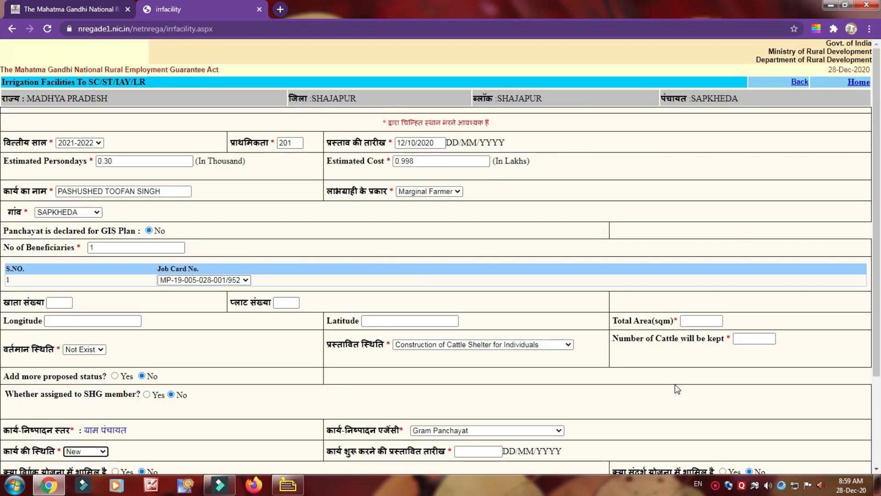
Set the proposed work start date to 12/11/2020 and try to save the work entry.
scroll(677, 389, "down", 3)
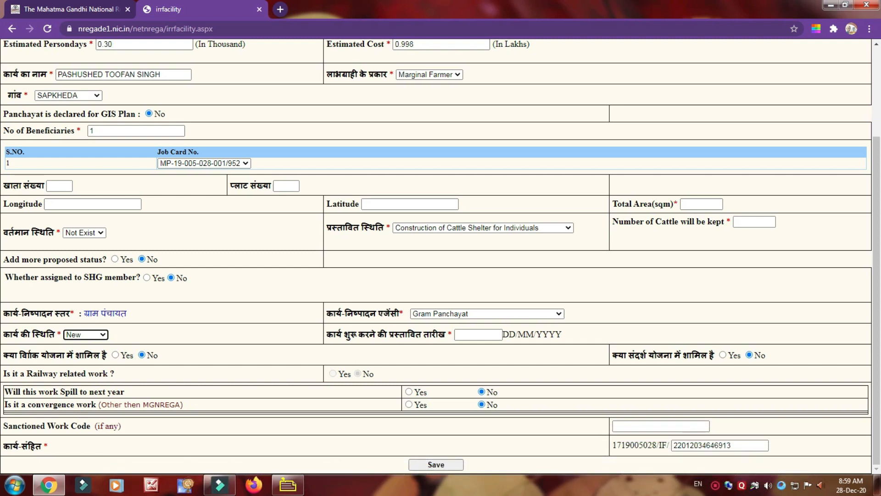
left_click(462, 334)
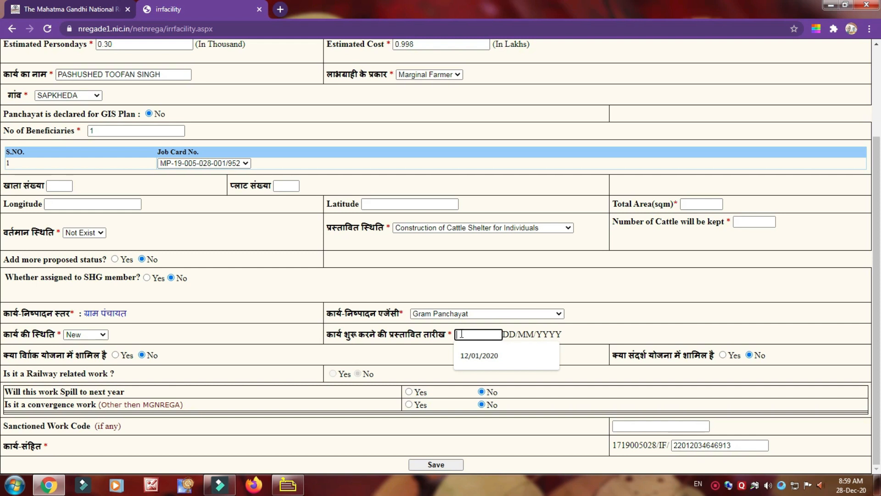
type("12/11/2020")
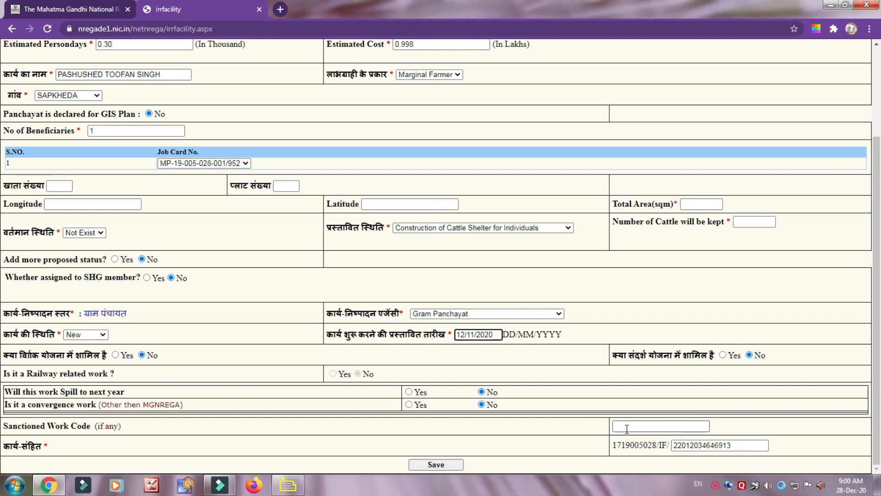
left_click(432, 464)
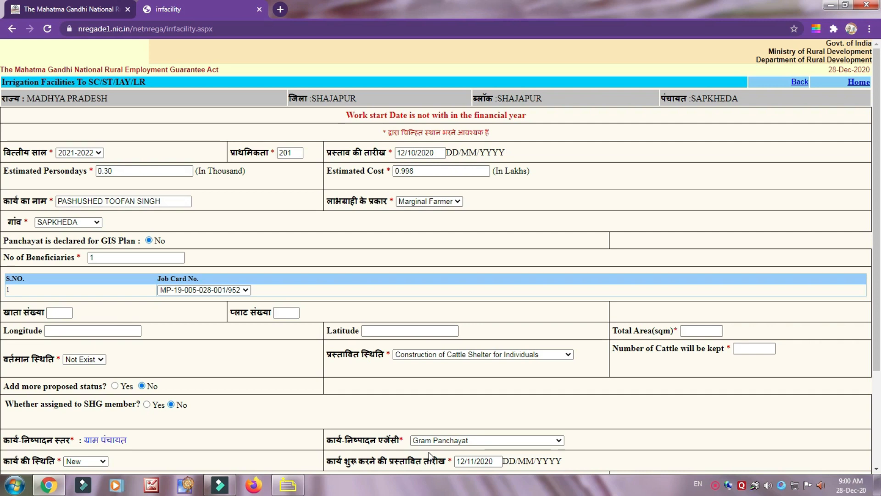
Enter a total area of 27 sqm and 10 cattle to be kept, and submit the work entry.
scroll(1, 47, "down", 2)
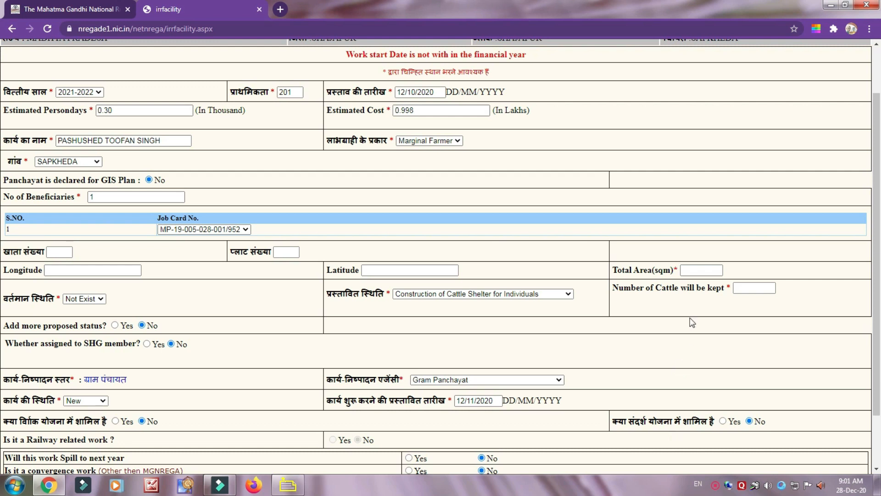
left_click(689, 272)
type("27")
left_click(754, 287)
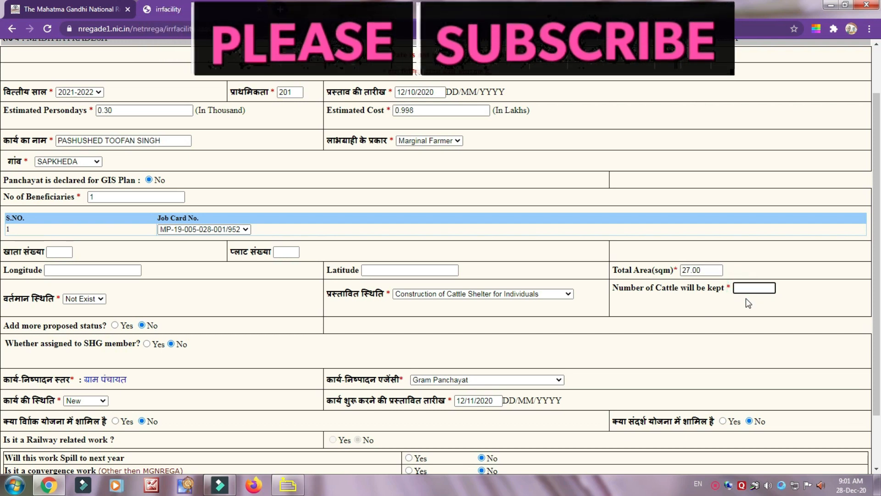
type("10")
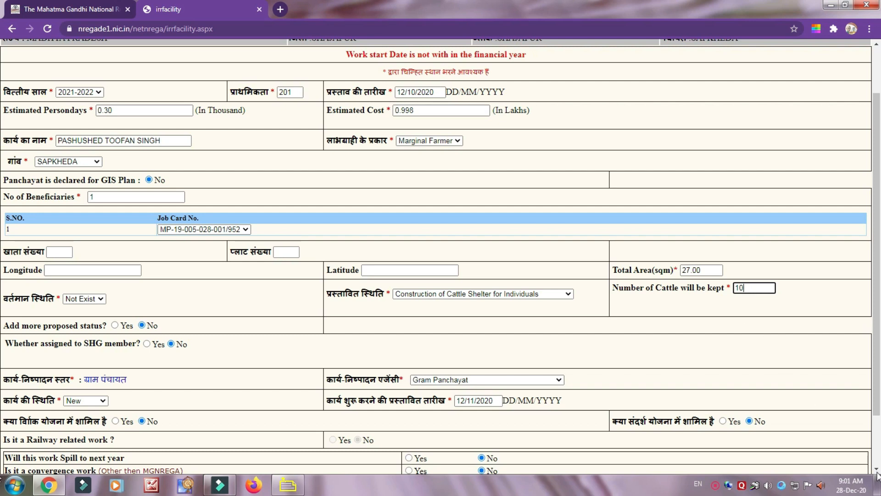
scroll(877, 472, "down", 2)
left_click(438, 464)
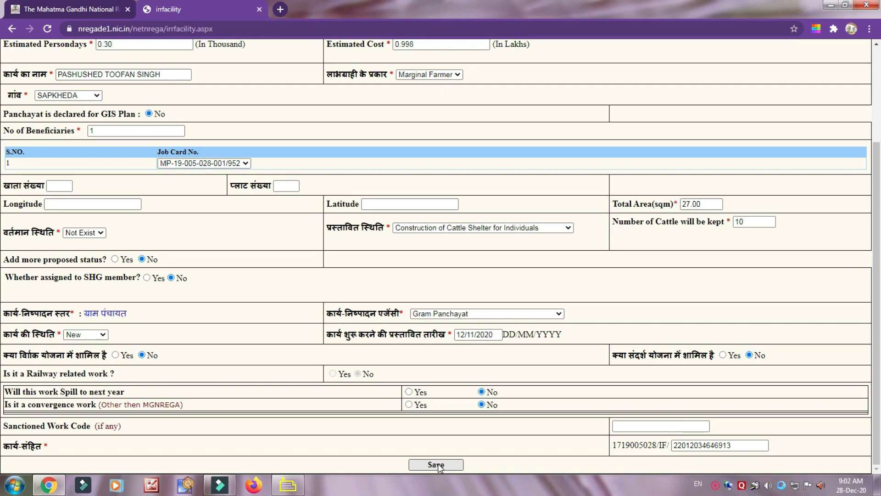
left_click(436, 465)
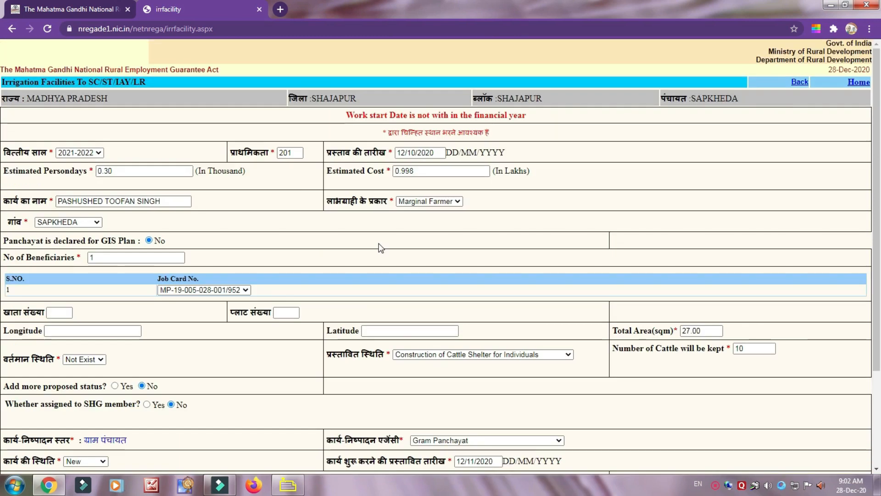
Mark the work as included in the perspective plan (संदर्श योजना) and try to save the entry.
scroll(380, 192, "down", 1)
scroll(380, 248, "down", 1)
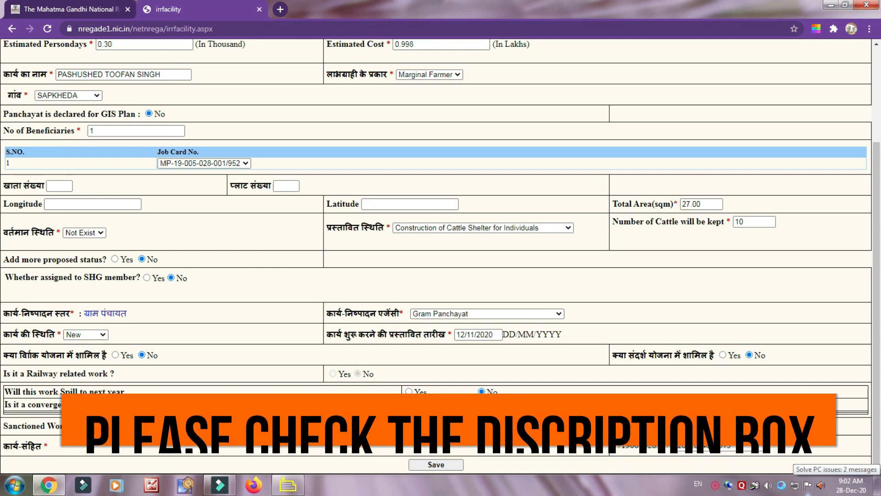
left_click(722, 356)
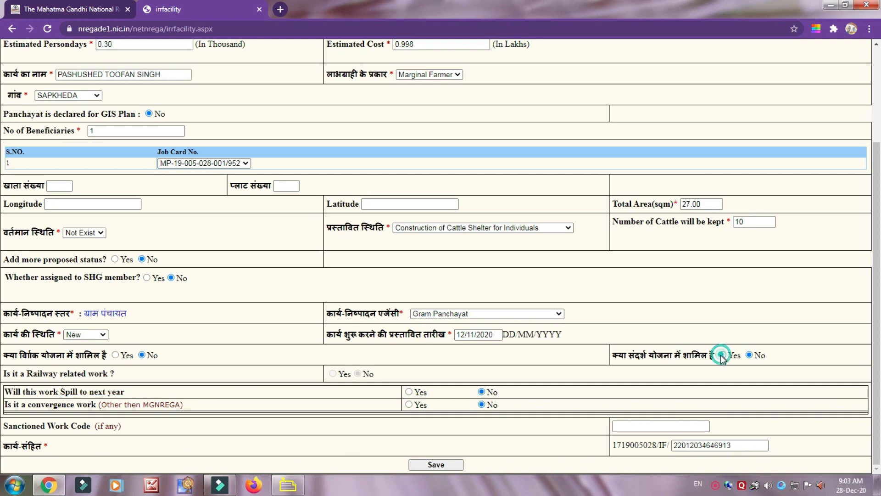
left_click(437, 464)
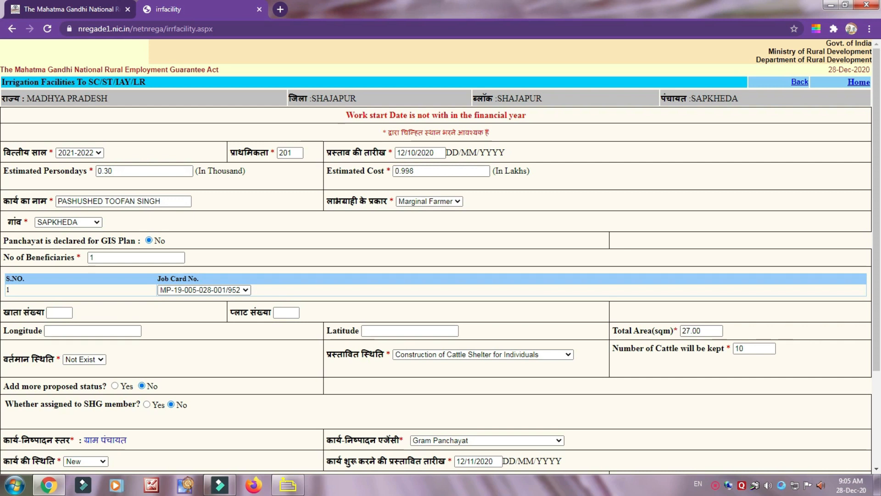
Change the proposed work start date to 1/4/2021 and save the work entry.
triple_click(493, 461)
key("BackSpace")
type("1")
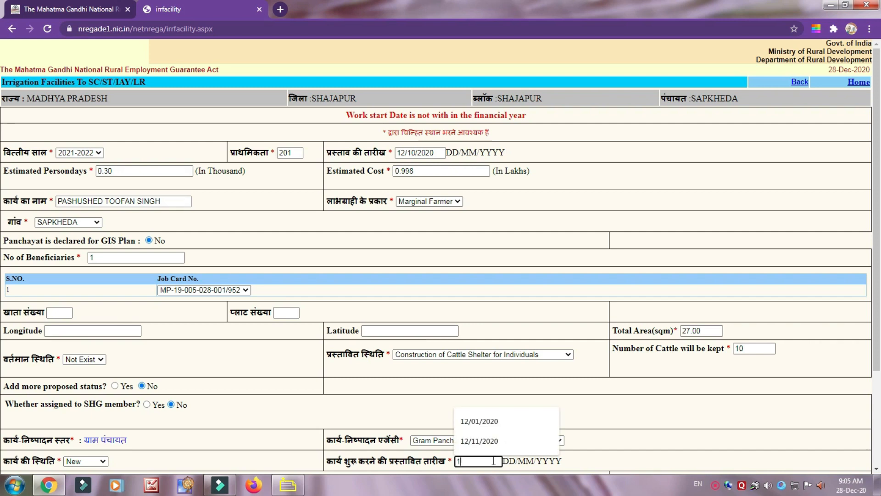
type("/4/2021")
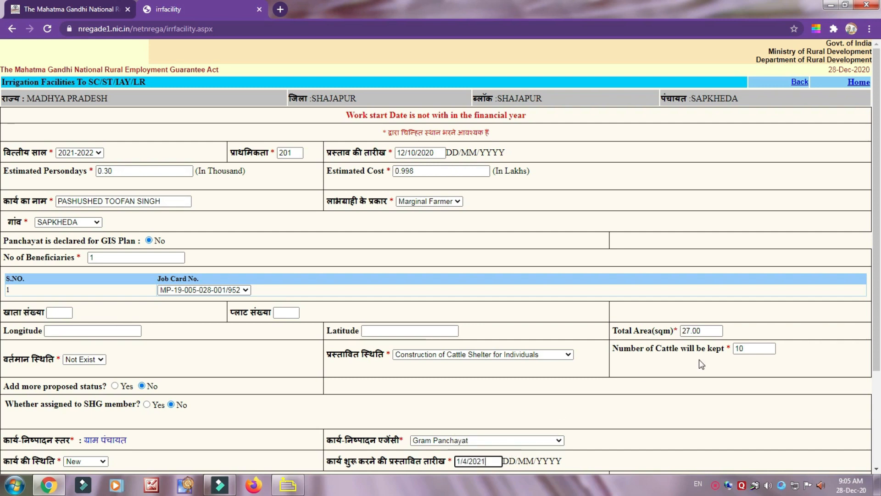
scroll(437, 463, "down", 3)
left_click(437, 464)
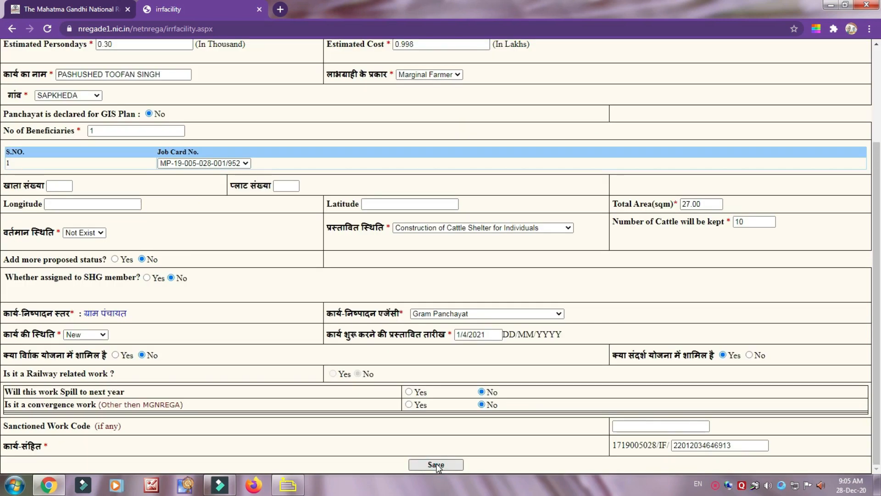